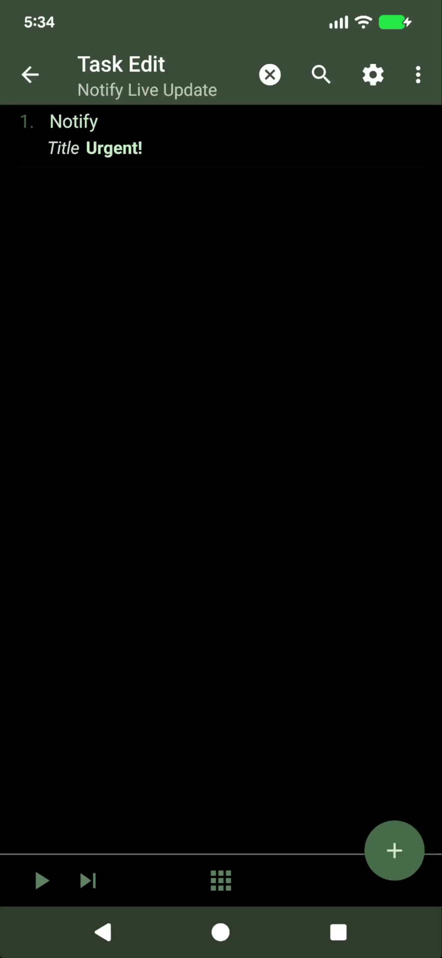
- Make the Notify LED colour Turquoise, run the task, and check the Urgent! notification
left_click(150, 133)
left_click(143, 745)
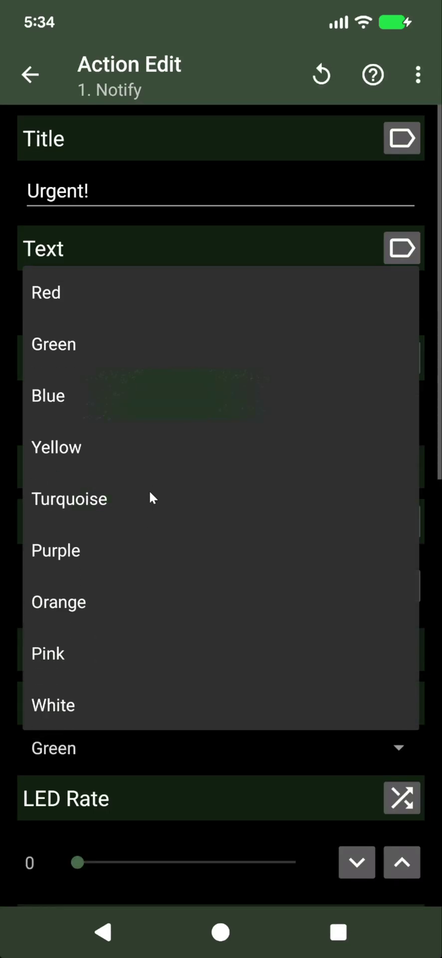
left_click(150, 499)
left_click_drag(136, 823, 201, 42)
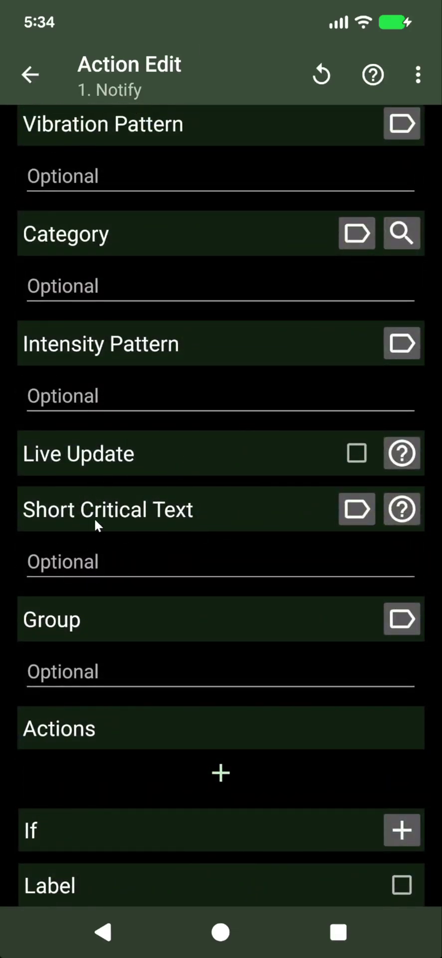
left_click(29, 76)
left_click(38, 884)
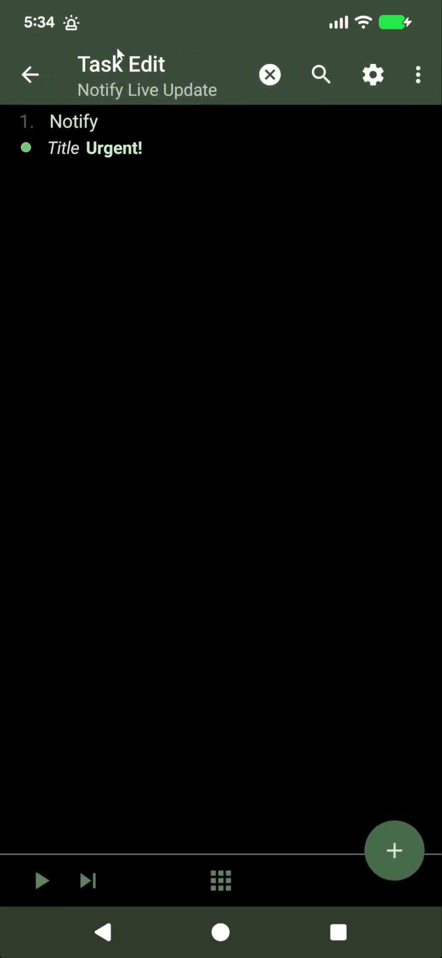
left_click_drag(103, 26, 71, 369)
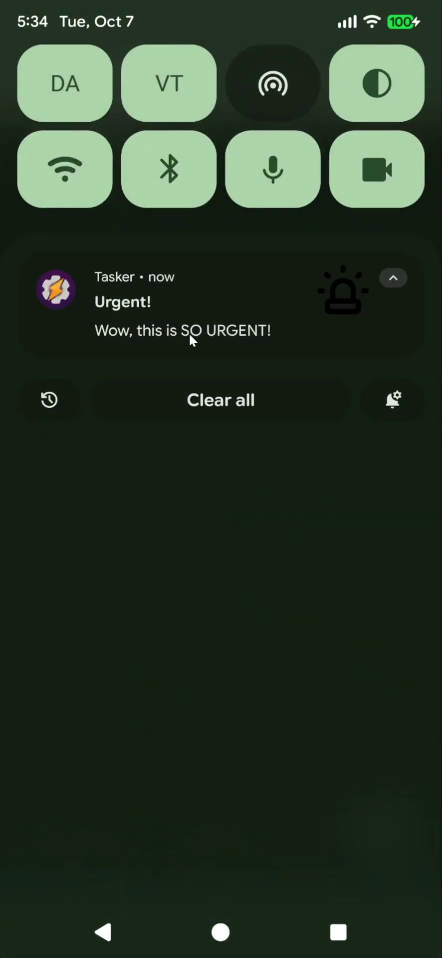
- Turn on Live Update in the Notify action and run the task again
left_click_drag(194, 721, 176, 50)
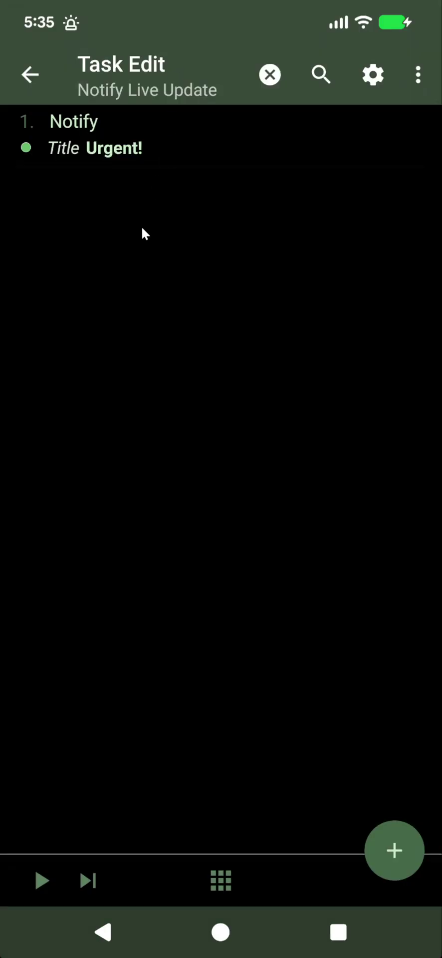
left_click(131, 152)
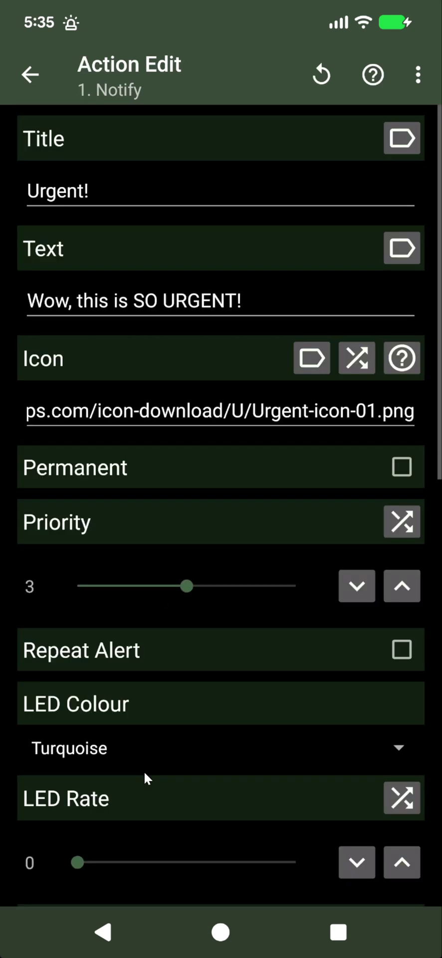
left_click_drag(178, 702, 193, 584)
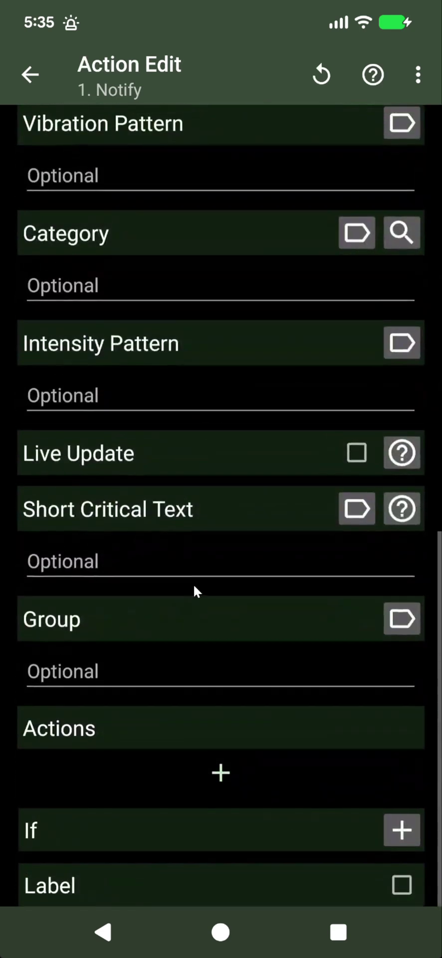
left_click(350, 458)
left_click(83, 930)
left_click(48, 886)
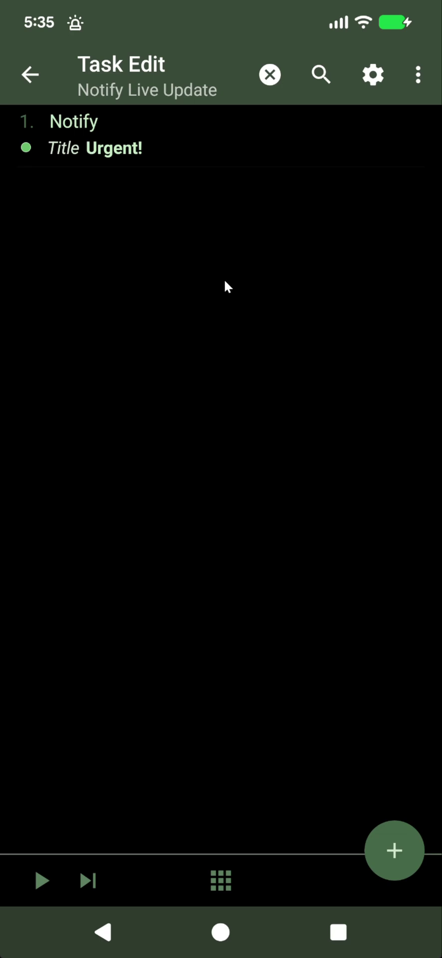
- Check the Live Update Urgent! notification in the shade and on the lock screen
left_click_drag(169, 34, 162, 753)
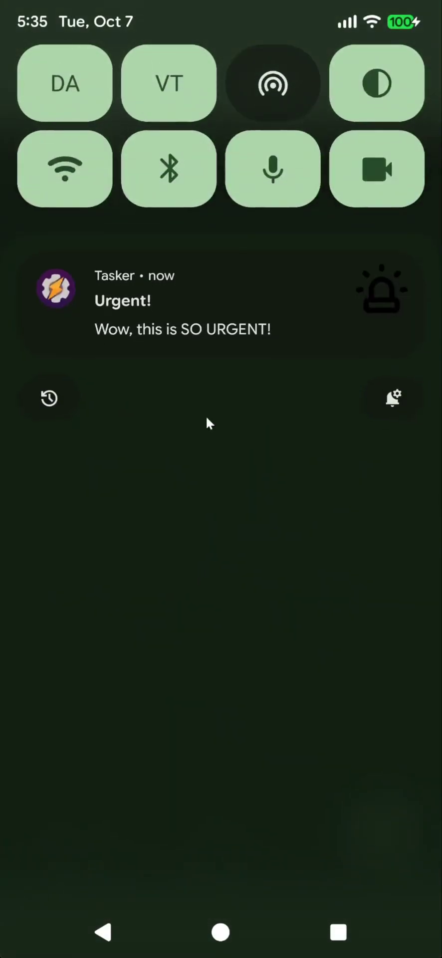
left_click(210, 424)
left_click(205, 929)
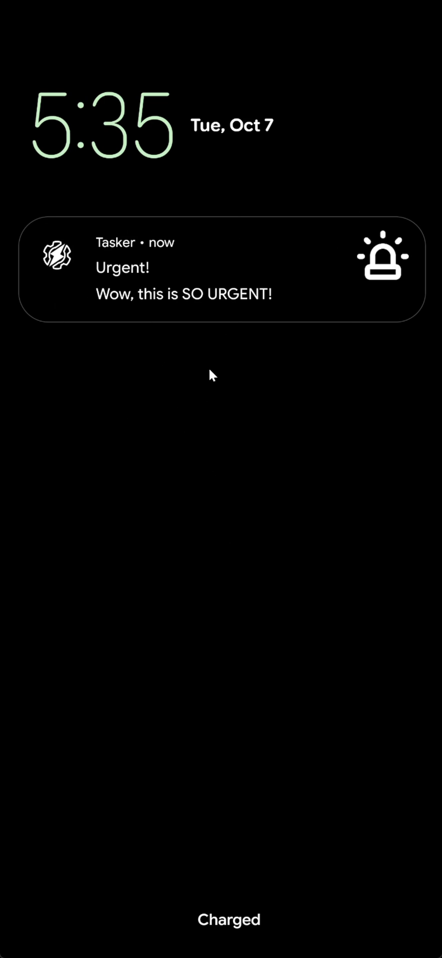
left_click(168, 429)
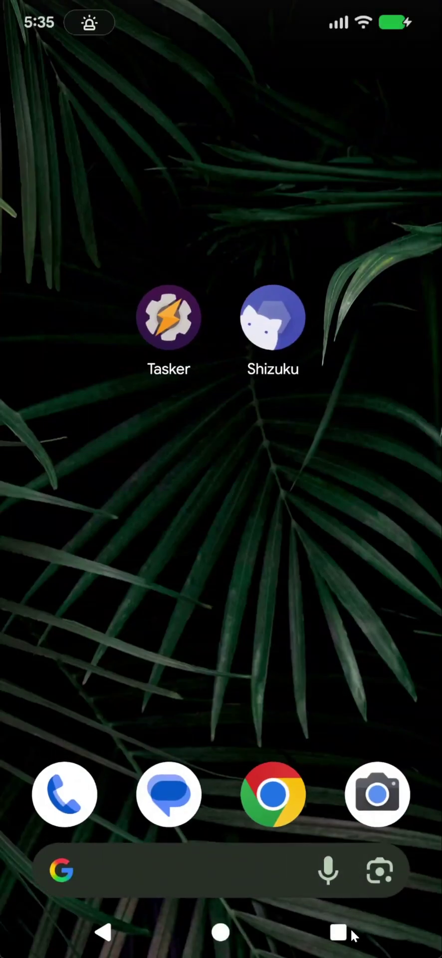
- Back in Tasker, set the Notify action's Short Critical Text to 'Code 187'
left_click(341, 931)
left_click(124, 208)
left_click(133, 151)
scroll(146, 623, "down", 10)
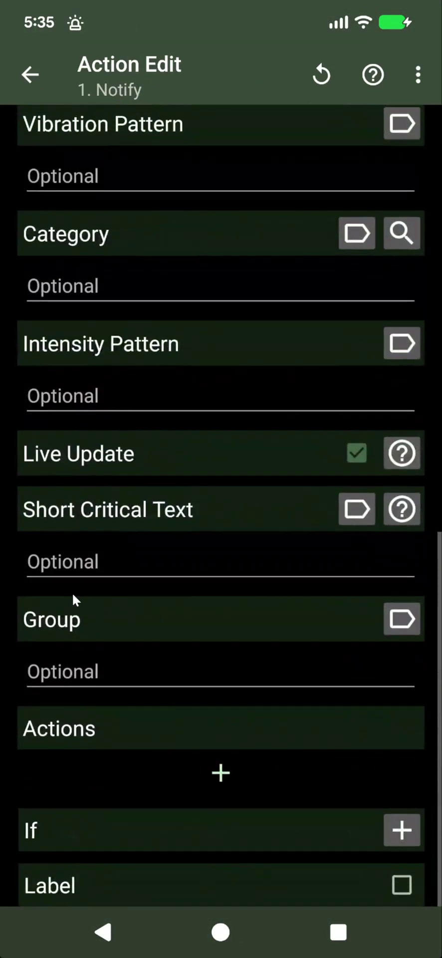
left_click(114, 561)
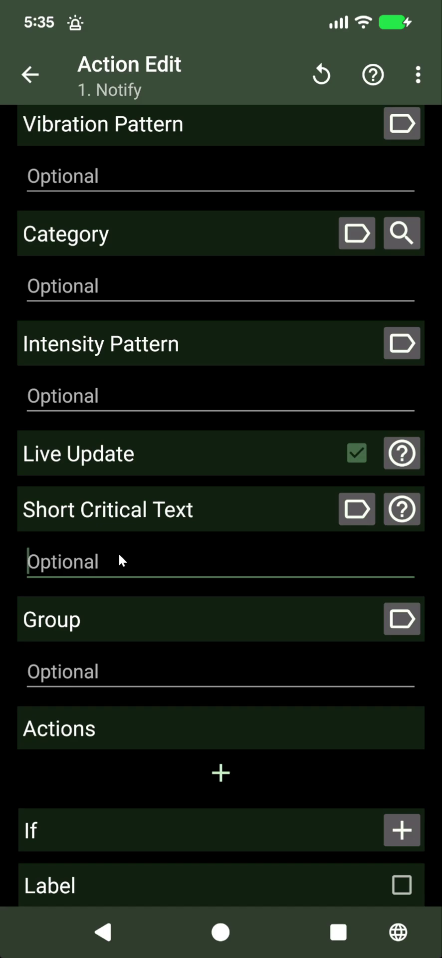
type("Code 1")
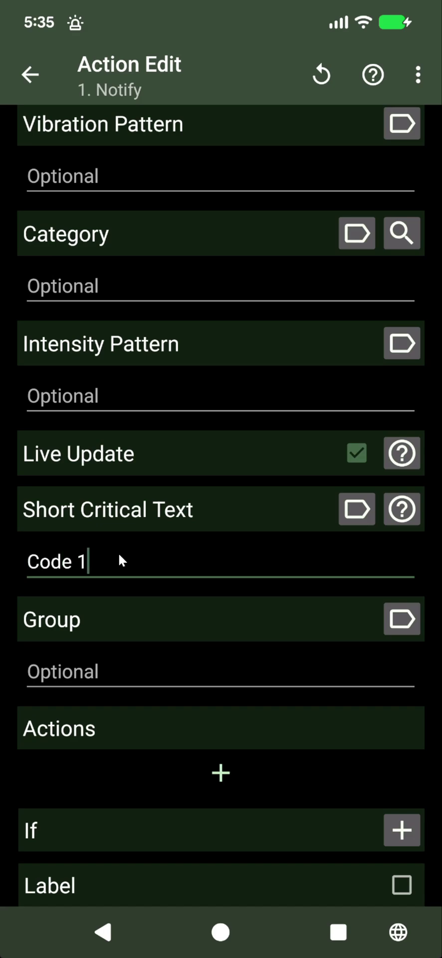
type("87")
left_click(21, 84)
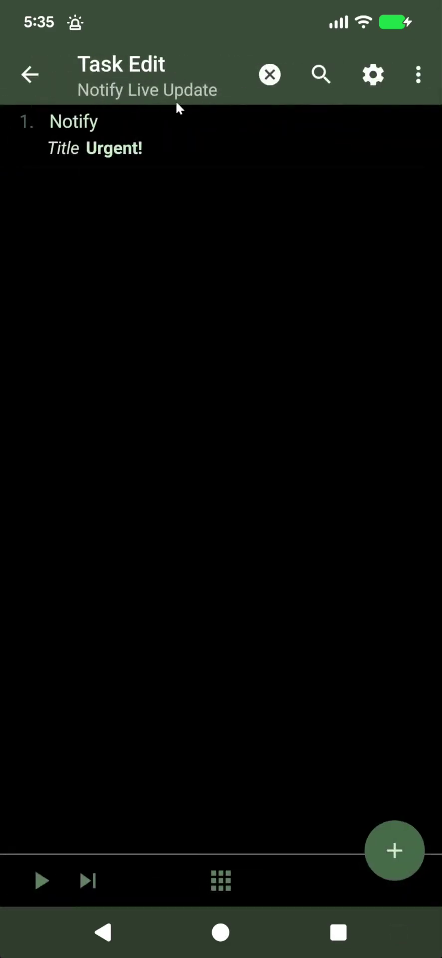
- Run the task and view the Code 187 Live Update on the lock screen
left_click(40, 865)
left_click(220, 931)
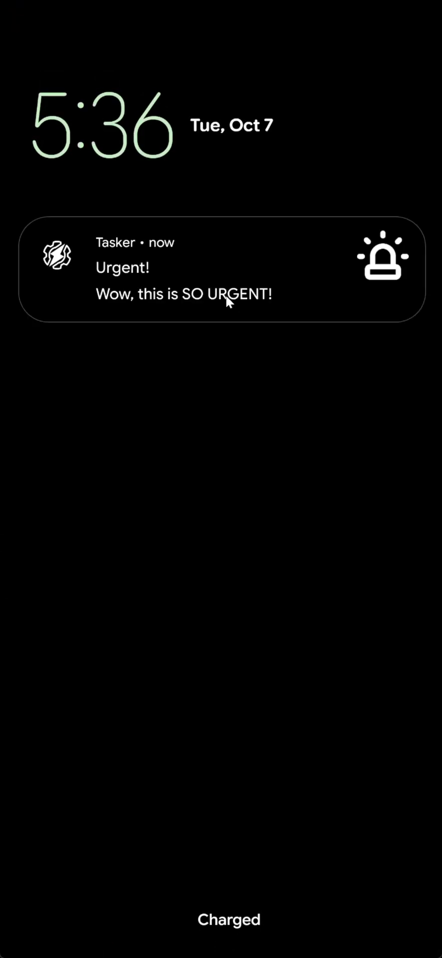
left_click(230, 367)
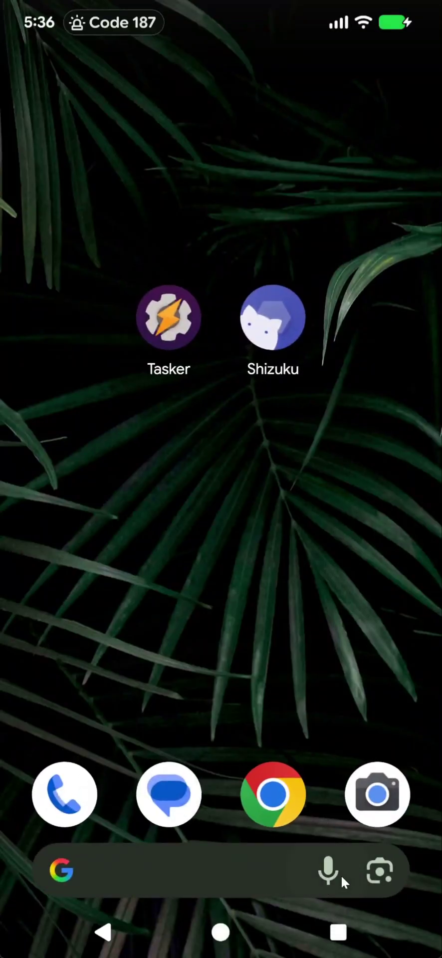
- Return to Tasker and open the Notify Groups task
left_click(338, 931)
left_click(214, 482)
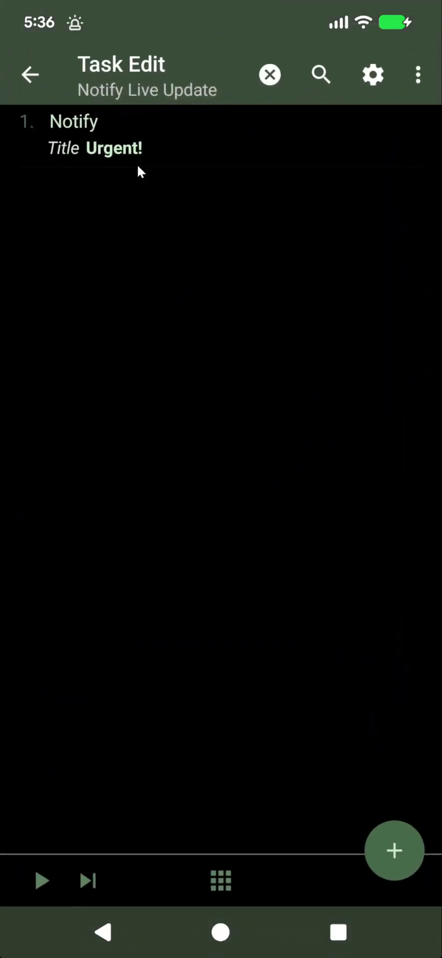
left_click(35, 73)
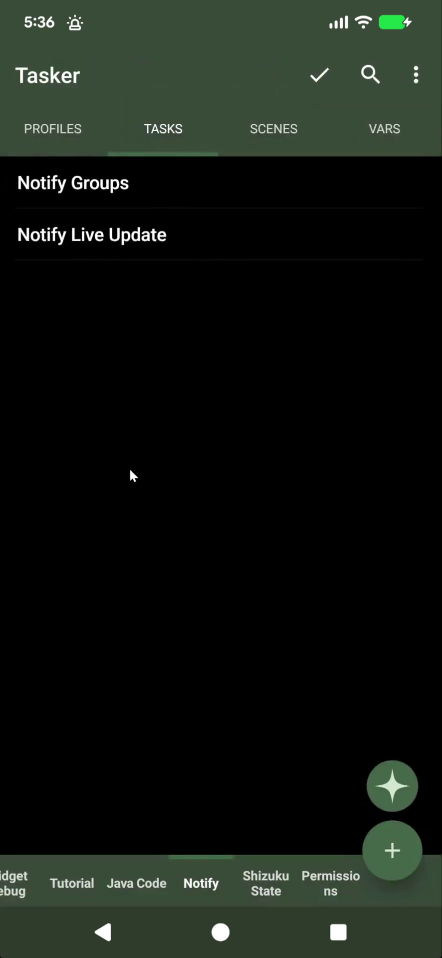
left_click(128, 191)
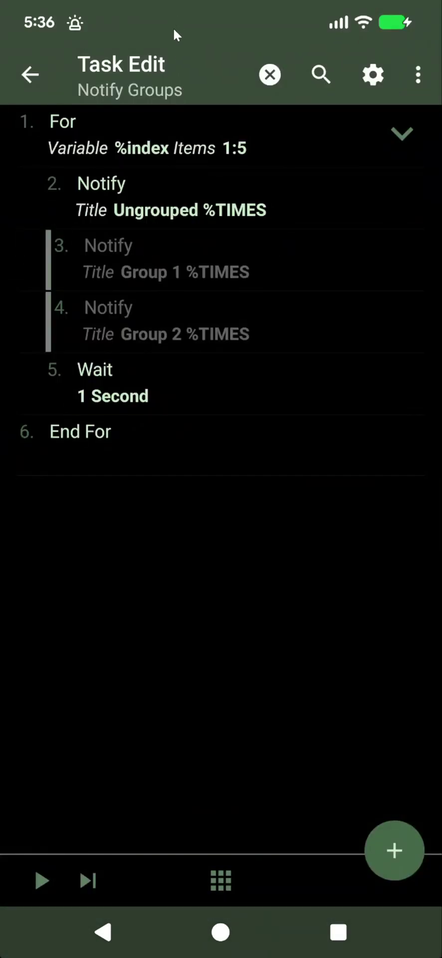
- Dismiss the Urgent! notification and run the Notify Groups task
left_click_drag(173, 41, 151, 280)
left_click(151, 280)
left_click(47, 871)
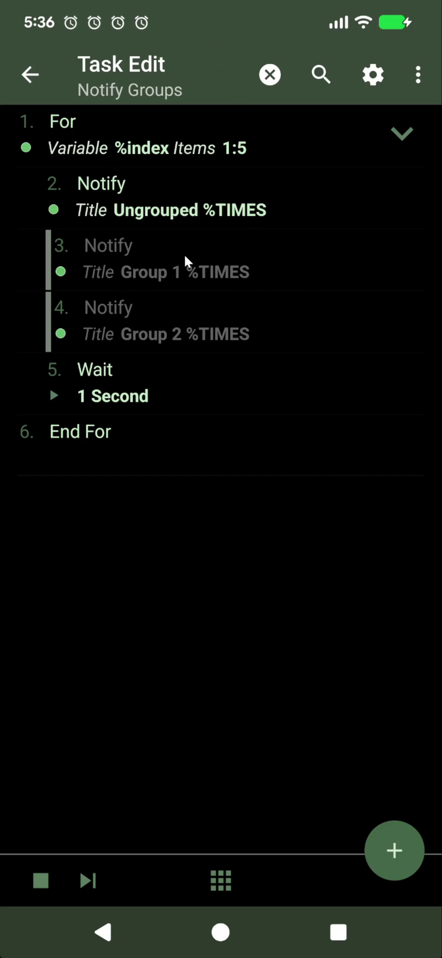
- Inspect the five separate Ungrouped notifications the task posted
left_click_drag(186, 13, 194, 335)
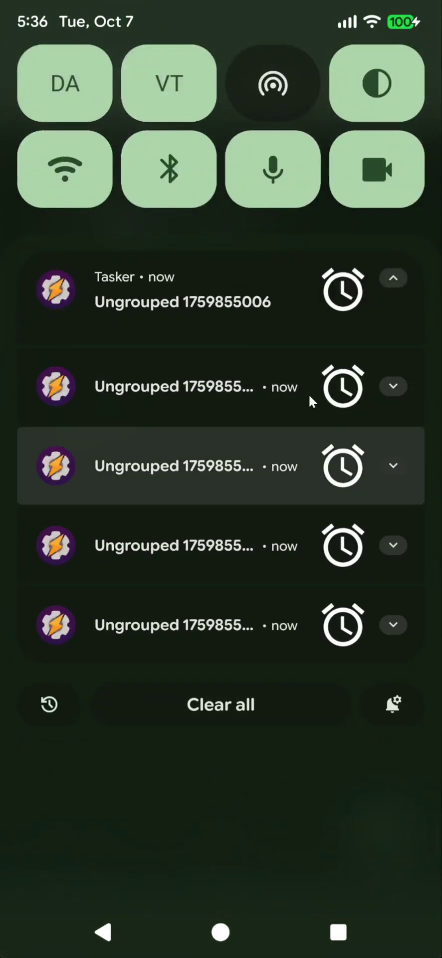
left_click_drag(304, 394, 135, 145)
left_click_drag(138, 22, 196, 536)
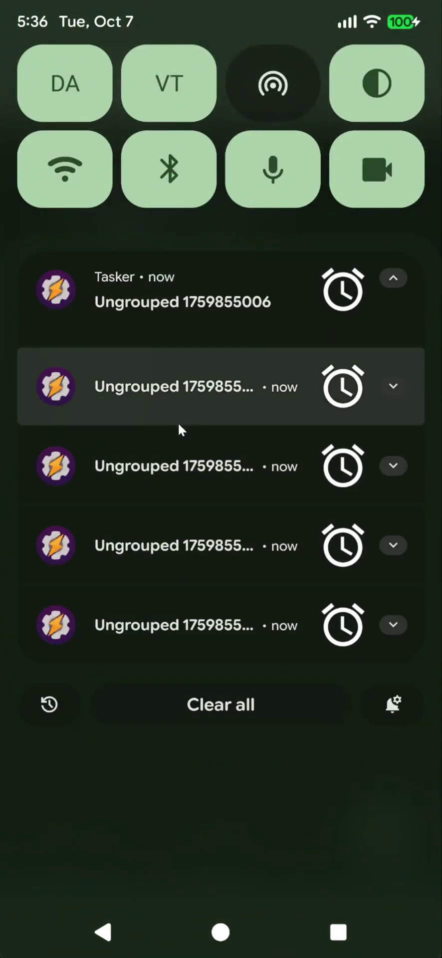
left_click_drag(192, 838, 177, 197)
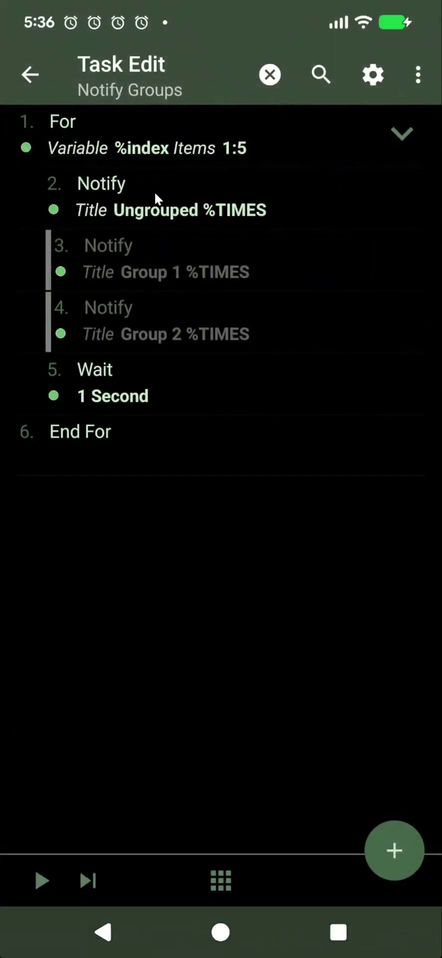
- View the Ungrouped Notify action's Group field alongside the notification shade
left_click(154, 193)
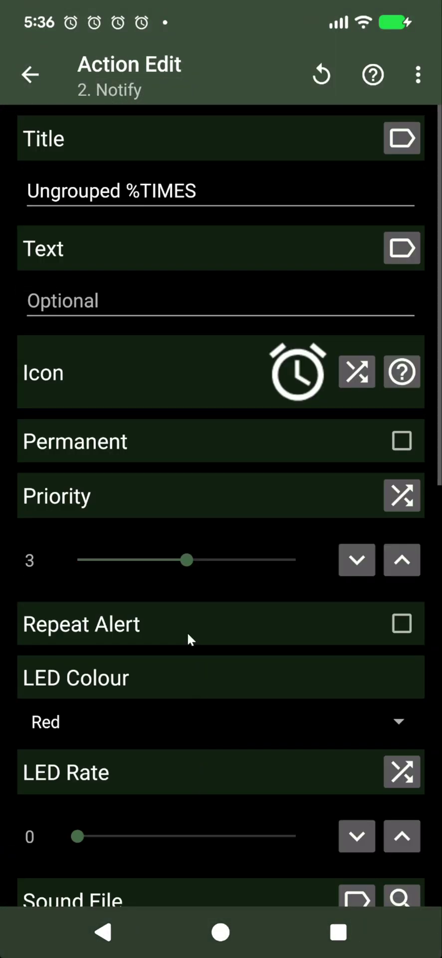
scroll(184, 555, "down", 10)
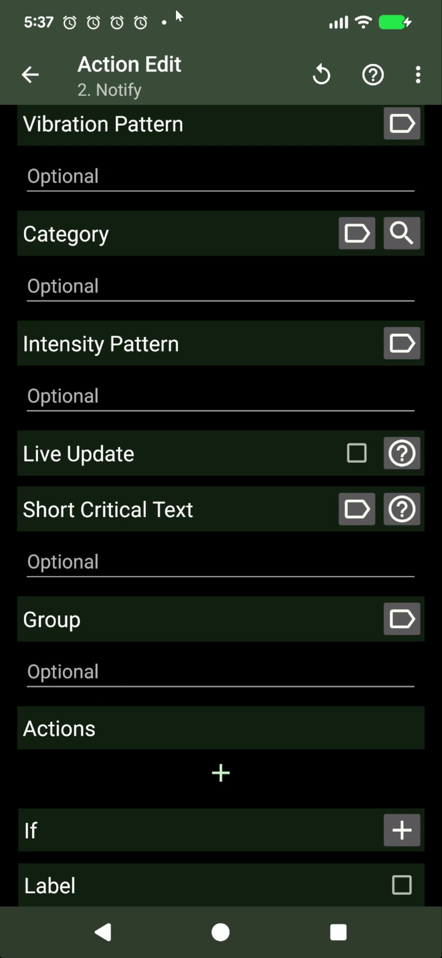
left_click_drag(175, 18, 169, 479)
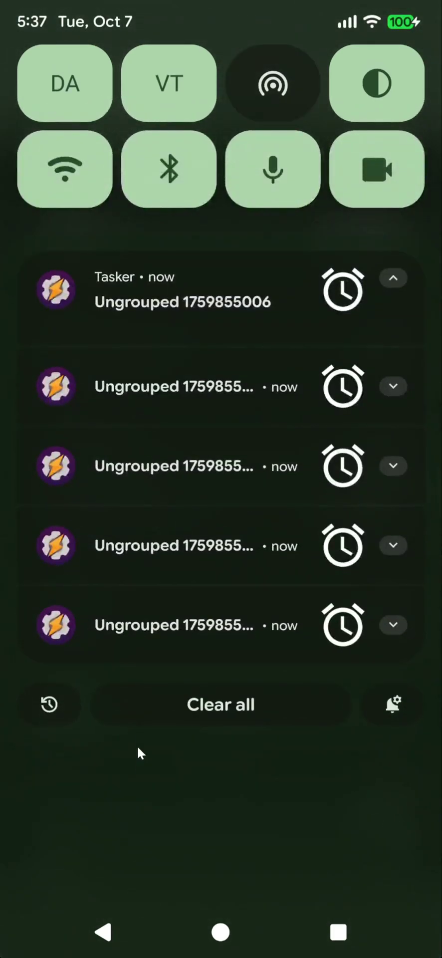
- Enable the Group 1 Notify action and confirm its group is First Group
left_click(139, 737)
left_click(34, 89)
left_click(139, 250)
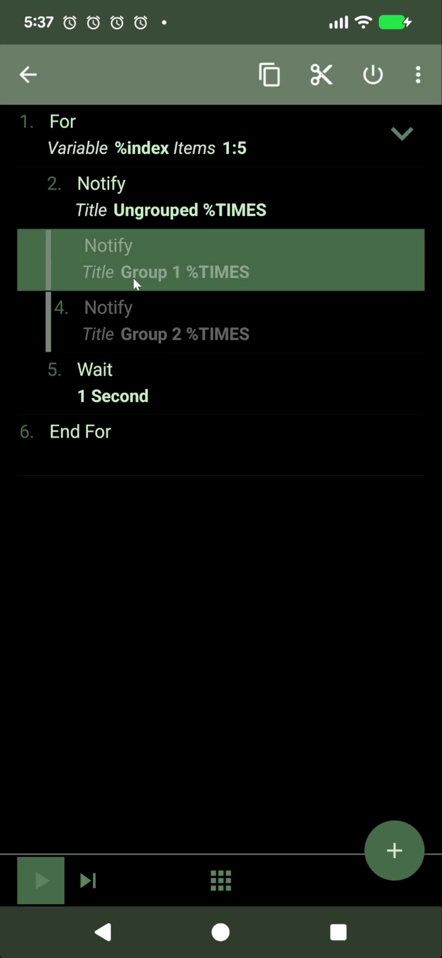
left_click(373, 75)
left_click(147, 255)
left_click_drag(175, 681, 177, 118)
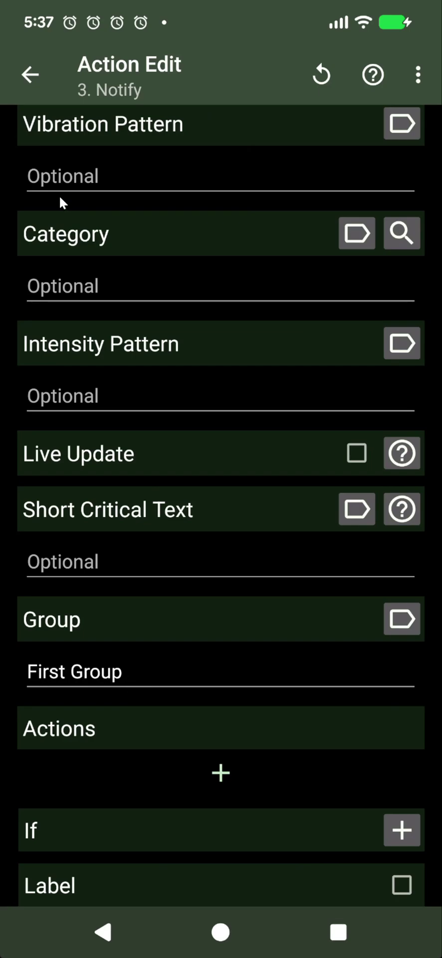
left_click(31, 79)
- Clear all existing notifications and run Notify Groups again
left_click_drag(176, 26, 132, 679)
left_click(203, 711)
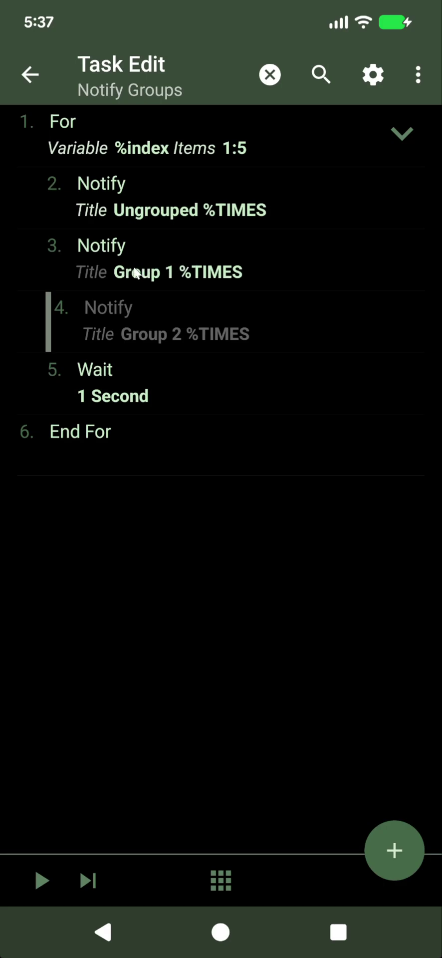
left_click(53, 882)
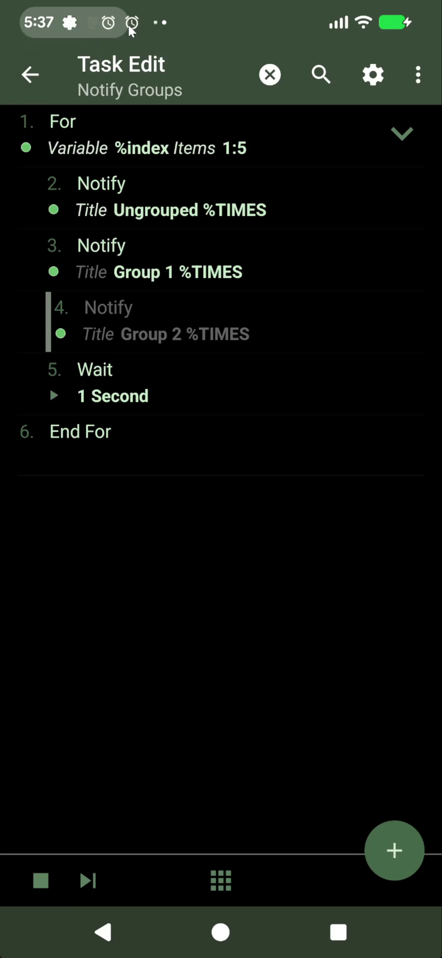
- Inspect the bundled Group 1 notifications, then clear them all
left_click_drag(128, 23, 117, 487)
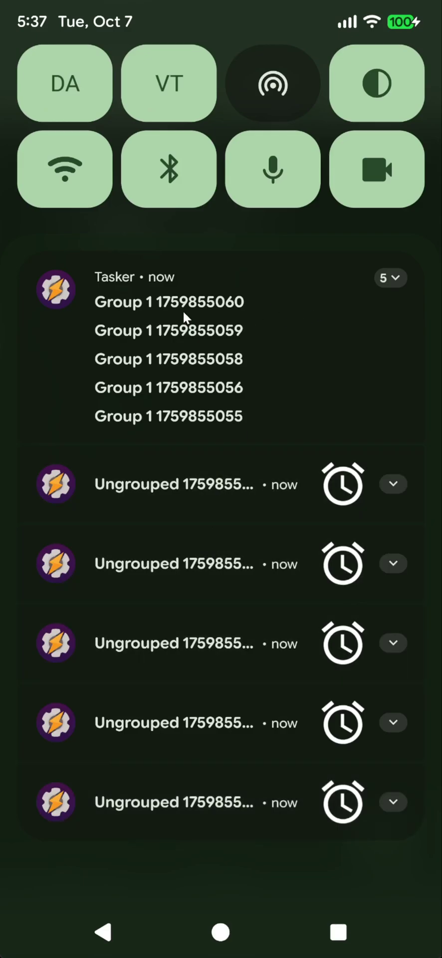
scroll(203, 586, "down", 3)
left_click(199, 701)
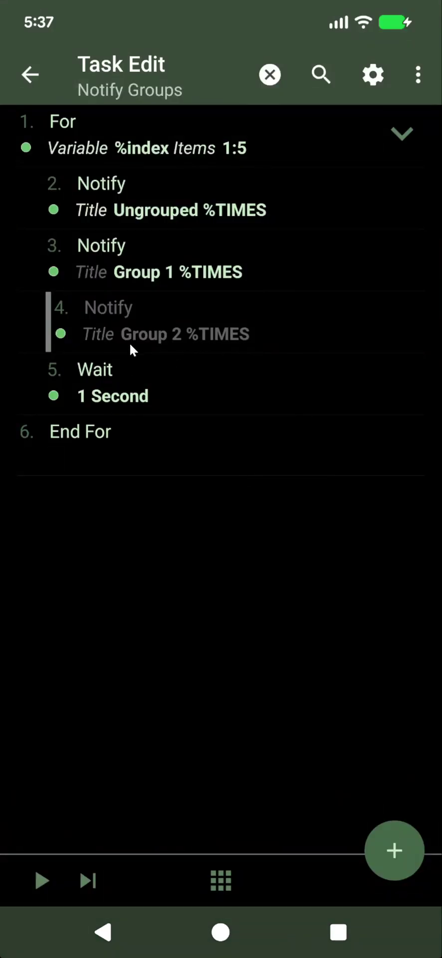
- Enable the Group 2 Notify action, confirm its group is Second Group, and rerun
left_click(129, 334)
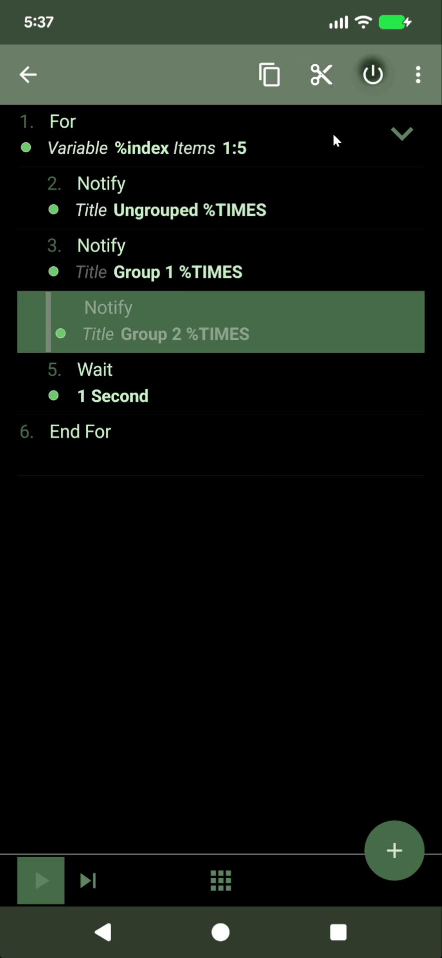
left_click(154, 335)
left_click(153, 335)
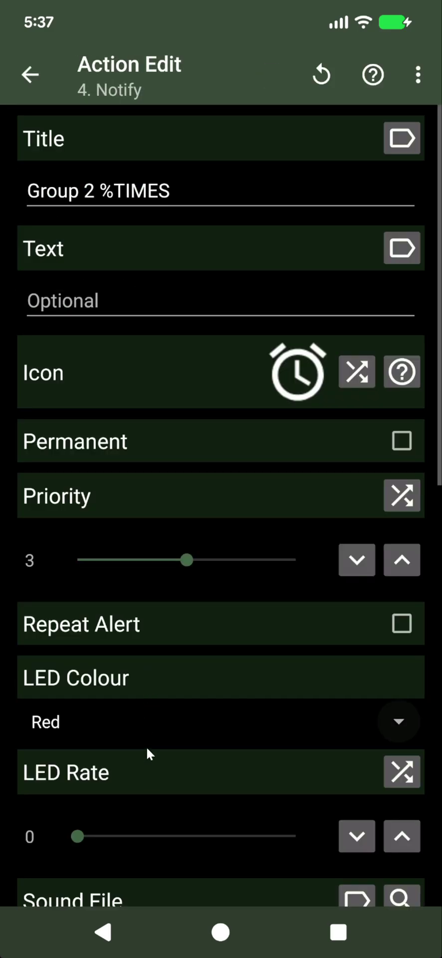
scroll(141, 747, "down", 10)
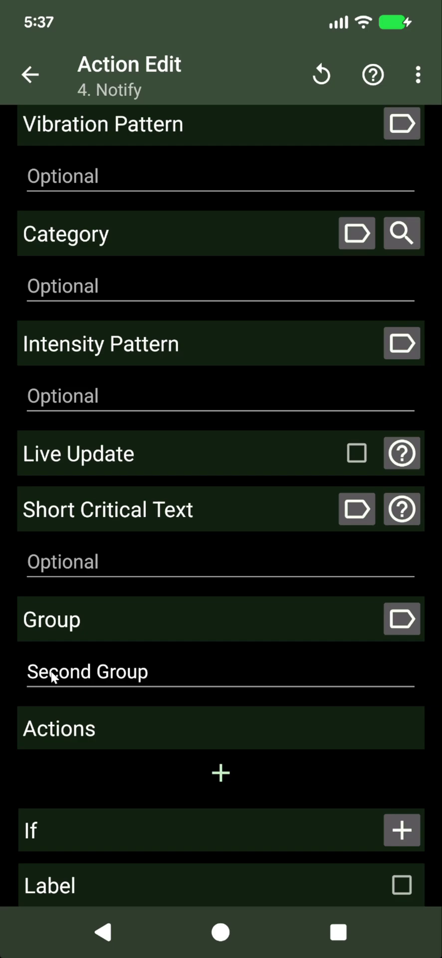
left_click(18, 79)
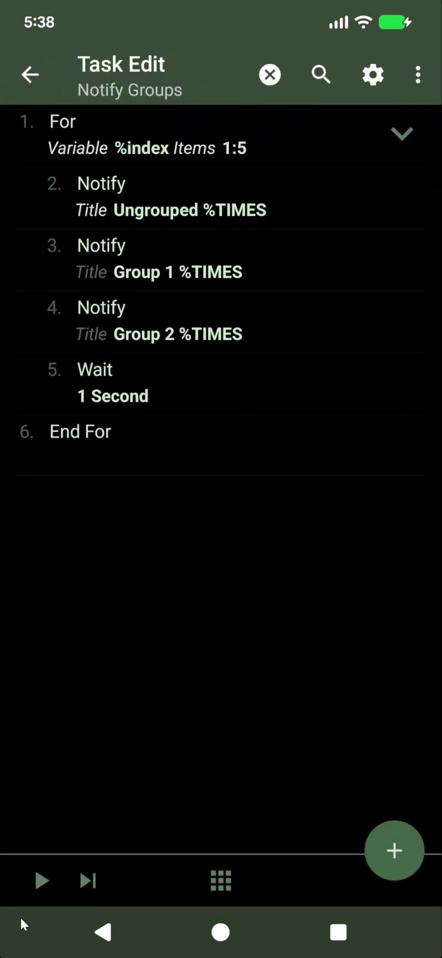
left_click(42, 881)
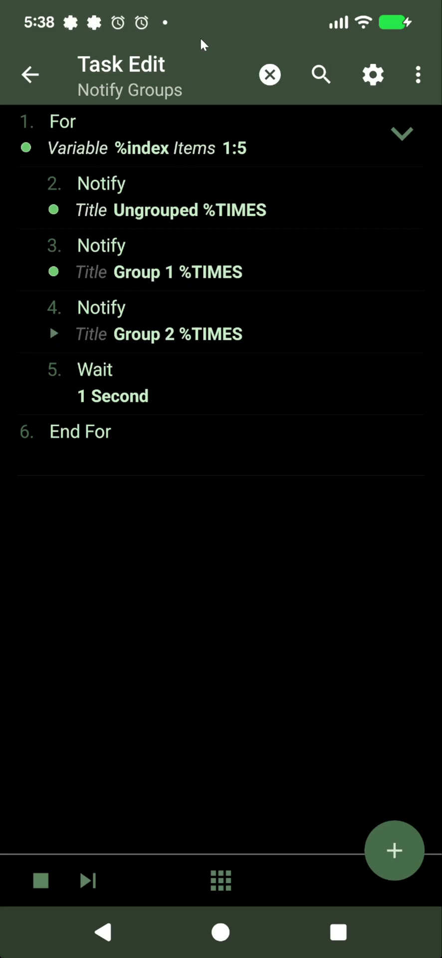
- Review the Group 1 and Group 2 notification bundles in the shade, expanding Group 2
left_click_drag(200, 25, 178, 707)
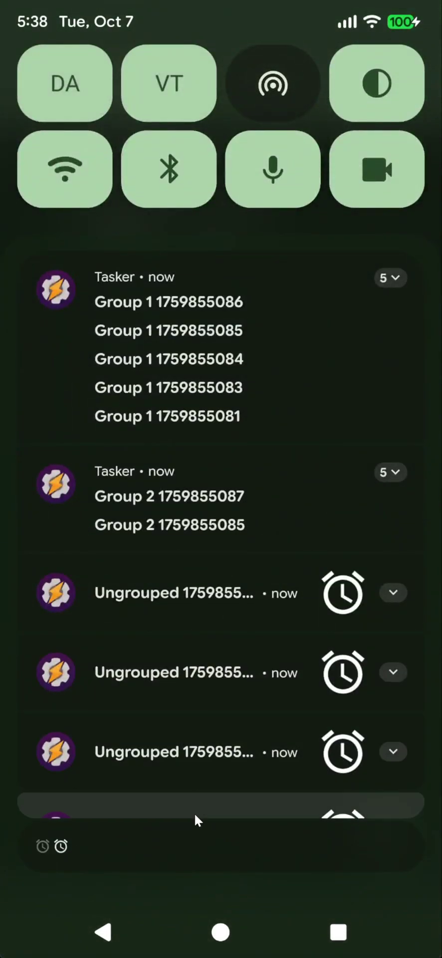
left_click_drag(212, 796, 229, 366)
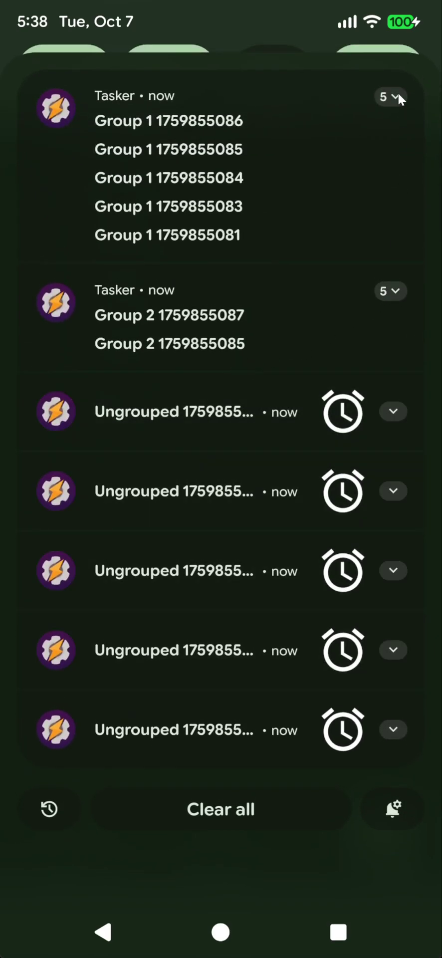
left_click(395, 291)
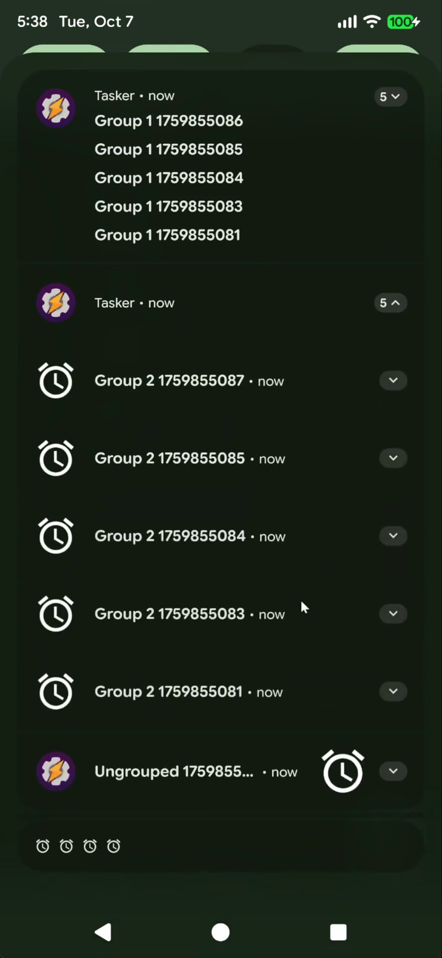
left_click_drag(297, 609, 318, 241)
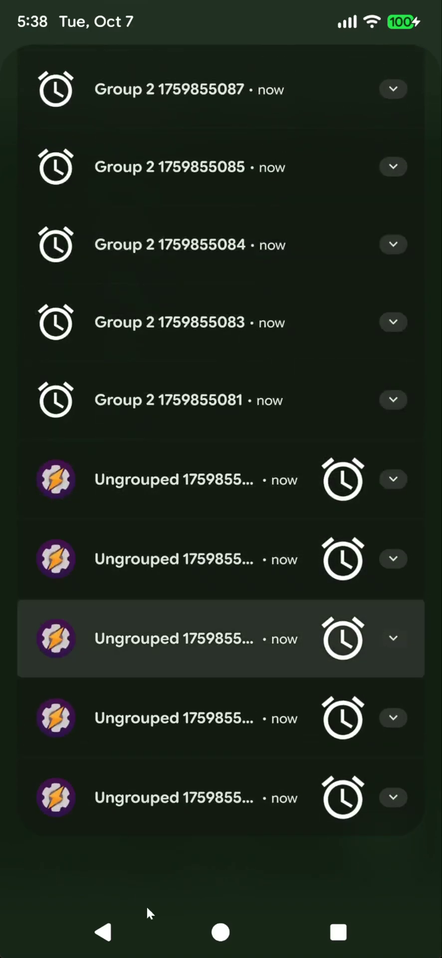
scroll(173, 199, "up", 5)
scroll(139, 522, "down", 5)
- Close the shade and open the Notify Live Update task from Tasker's task list
left_click_drag(177, 762, 169, 481)
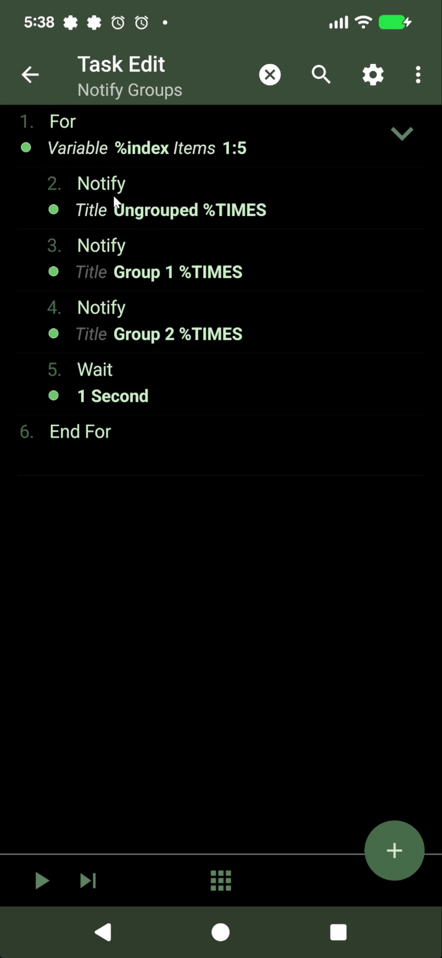
left_click(44, 83)
left_click(109, 235)
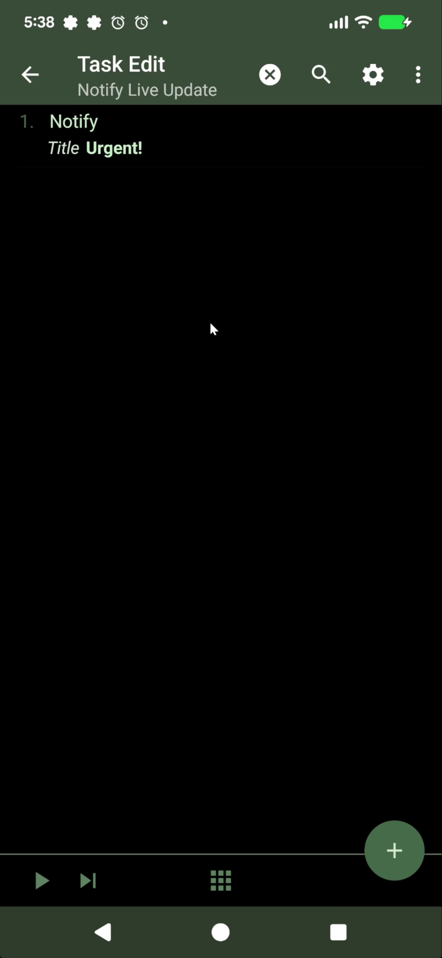